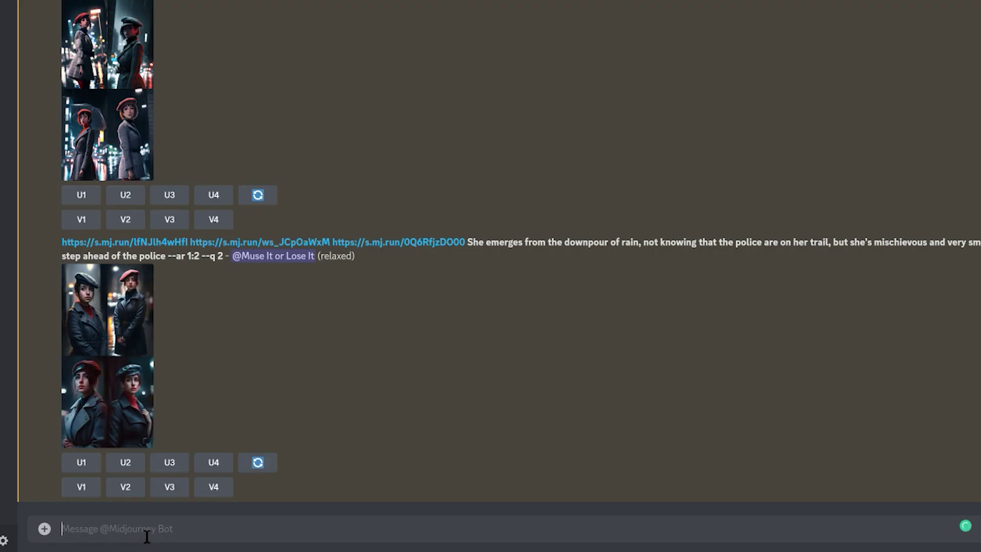
# Step: Pick the /blend command to blend the three suit portraits 60.png, 61.png and 62.png
pyautogui.write('/')
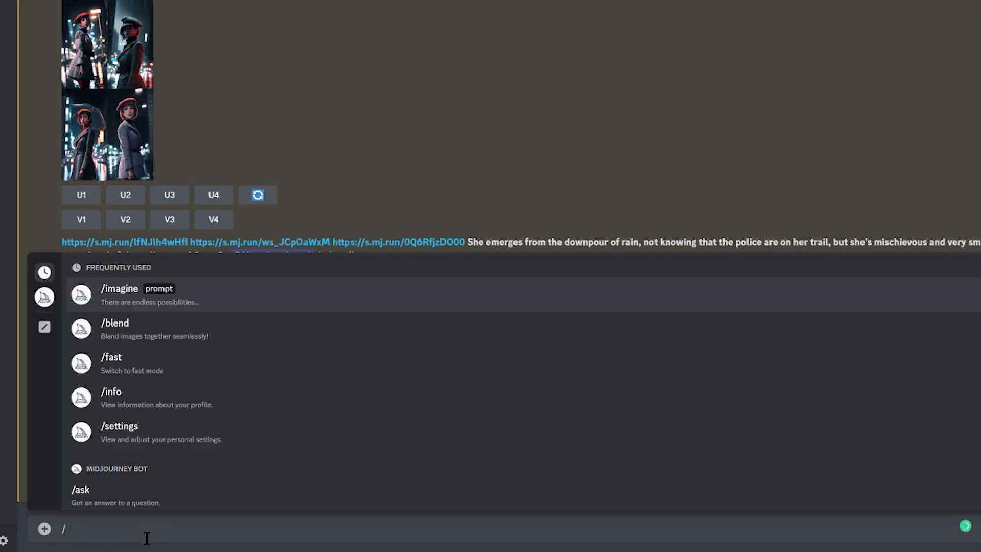
pyautogui.write('blend')
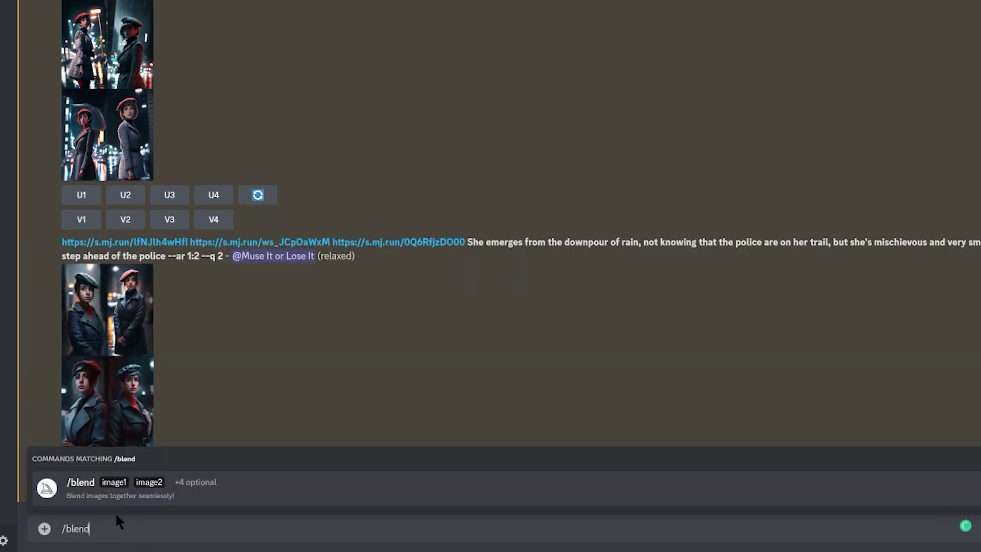
pyautogui.click(117, 505)
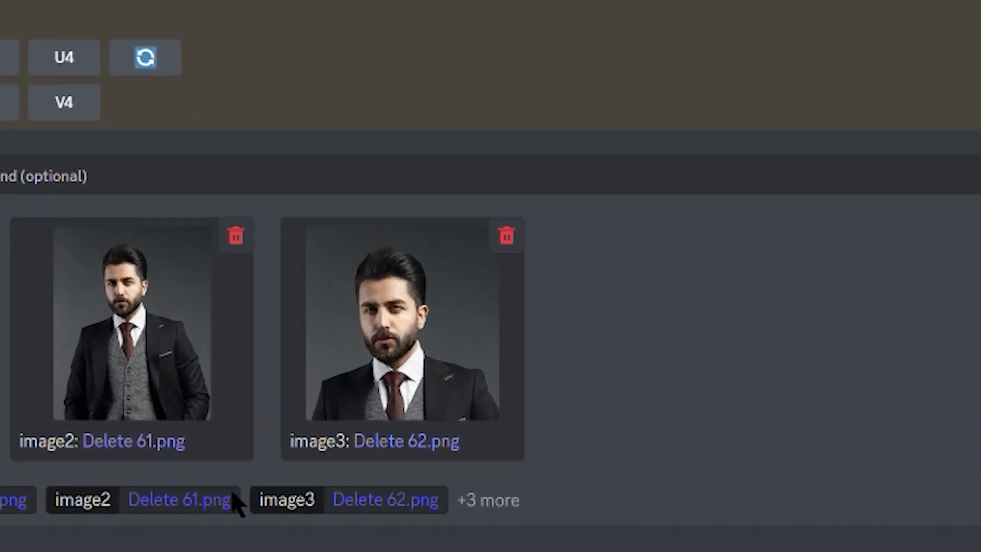
# Step: Set the blend's dimensions option to Portrait and send it to the Midjourney Bot
pyautogui.click(476, 519)
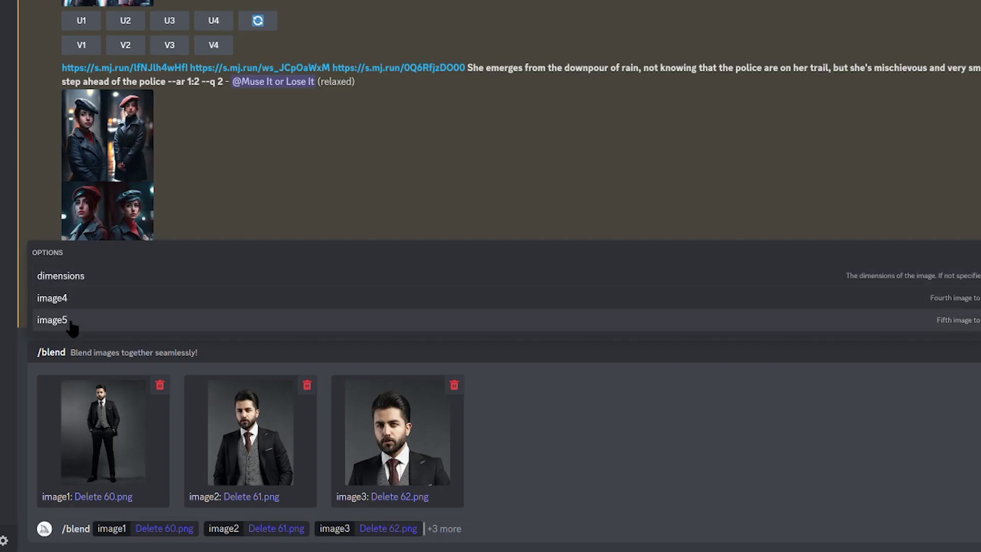
pyautogui.click(77, 278)
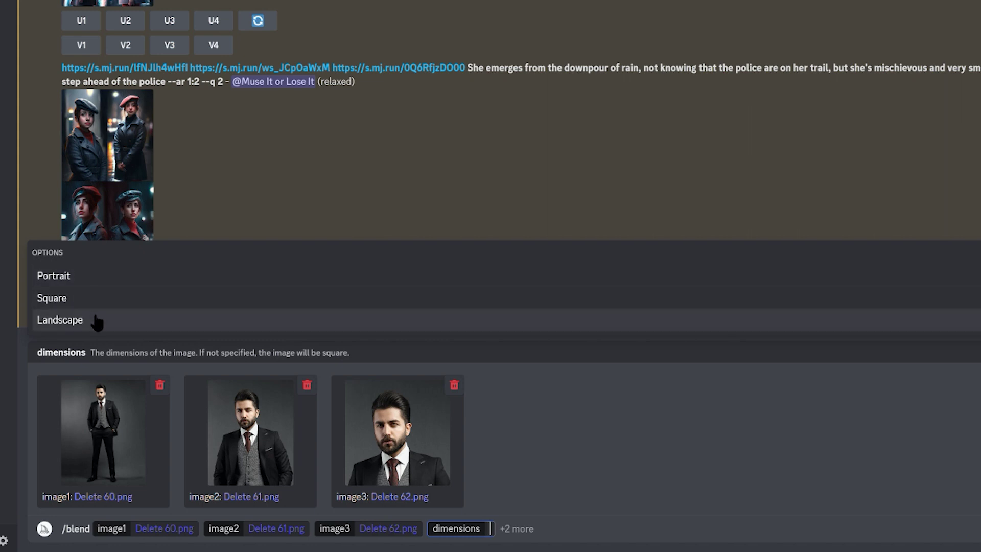
pyautogui.click(81, 277)
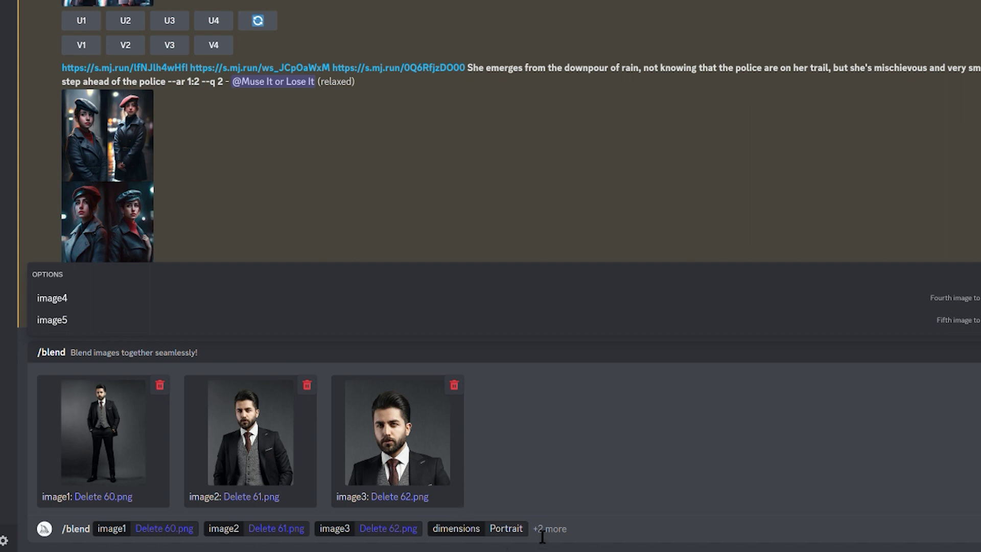
pyautogui.press('Return')
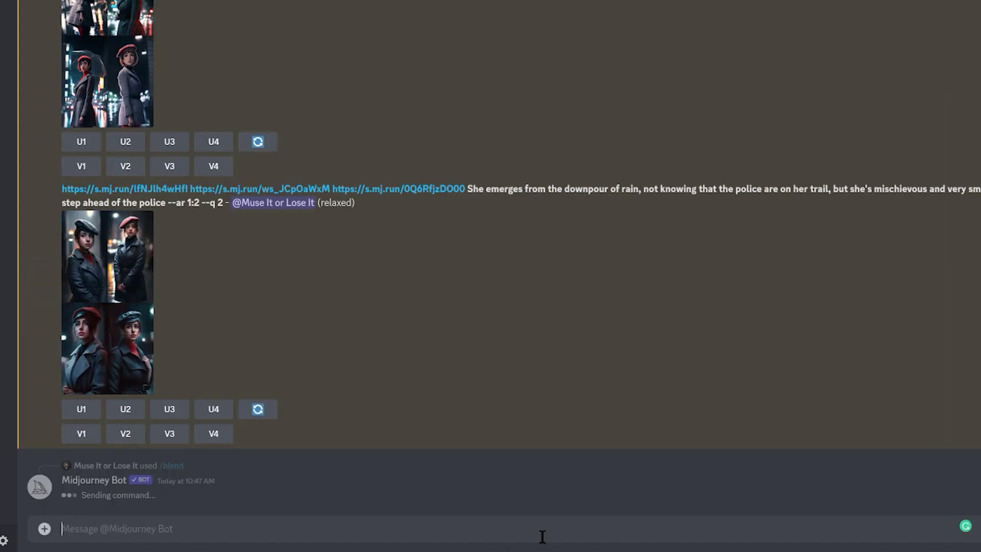
# Step: Run /settings to bring up Midjourney's personal settings
pyautogui.write('/set')
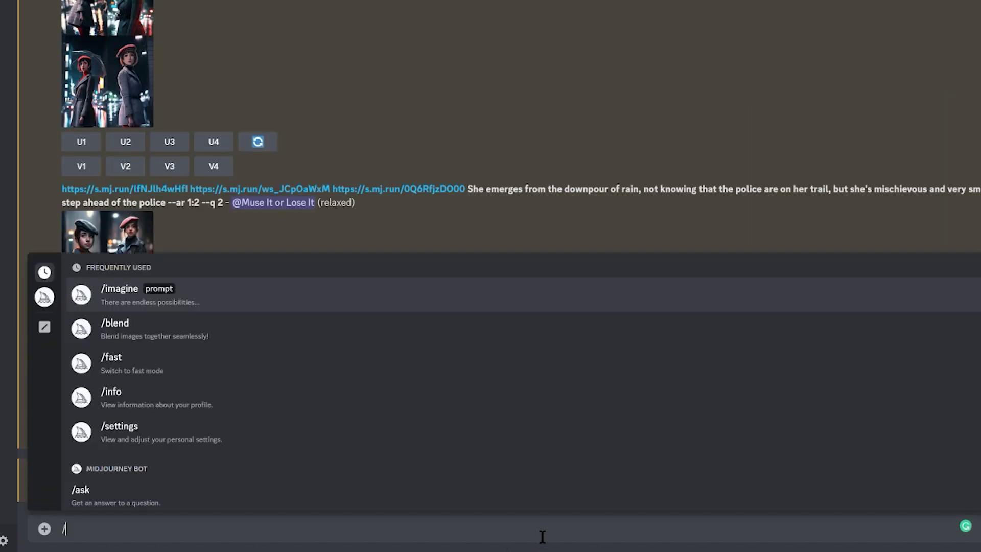
pyautogui.write('tings')
pyautogui.press('Return')
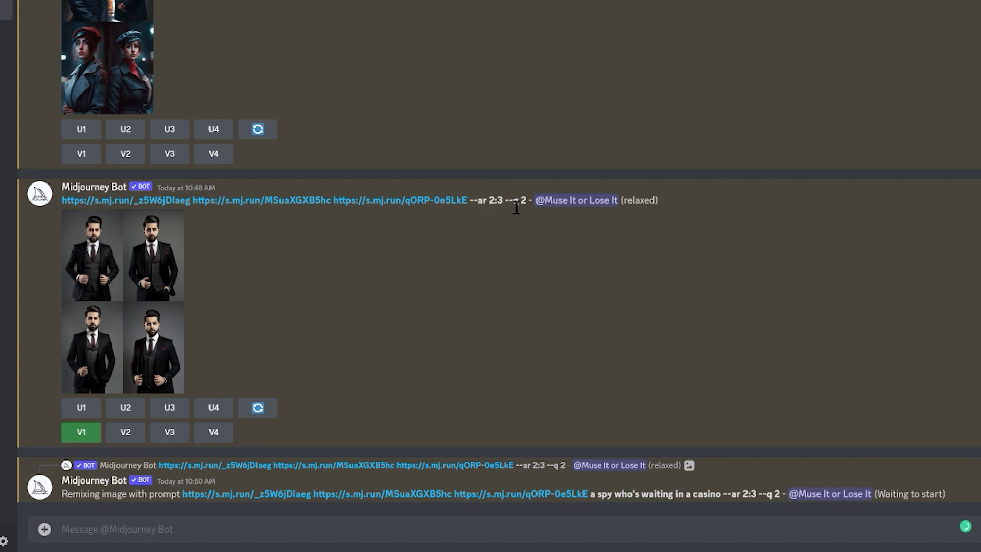
# Step: Start an /imagine prompt from the copied blend links, adding 'a spy who's waiting in a casino' before --ar 2:3
pyautogui.moveTo(504, 205); pyautogui.dragTo(76, 215)
pyautogui.hotkey('ctrl', 'c')
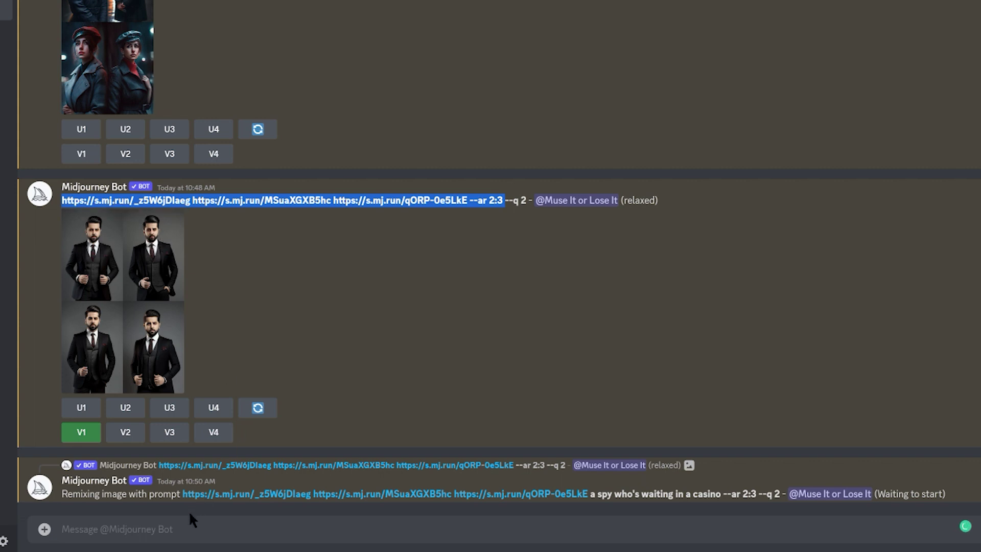
pyautogui.click(195, 543)
pyautogui.write('/')
pyautogui.press('Tab')
pyautogui.hotkey('ctrl', 'v')
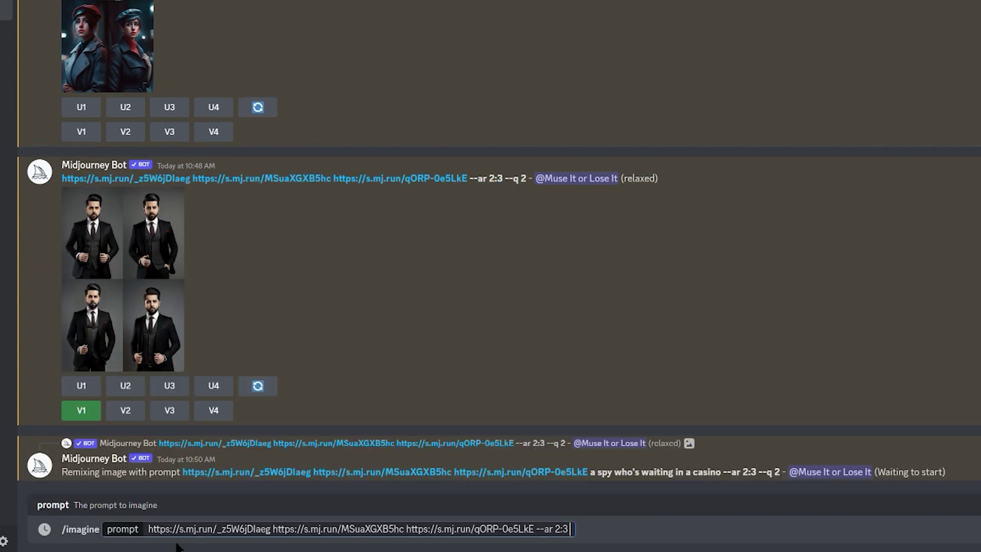
pyautogui.press('Left')
pyautogui.press('Left')
pyautogui.press('Left')
pyautogui.press('Left')
pyautogui.press('Left')
pyautogui.press('Left')
pyautogui.press('Left')
pyautogui.press('Left')
pyautogui.write("a spy who's waiting in a c")
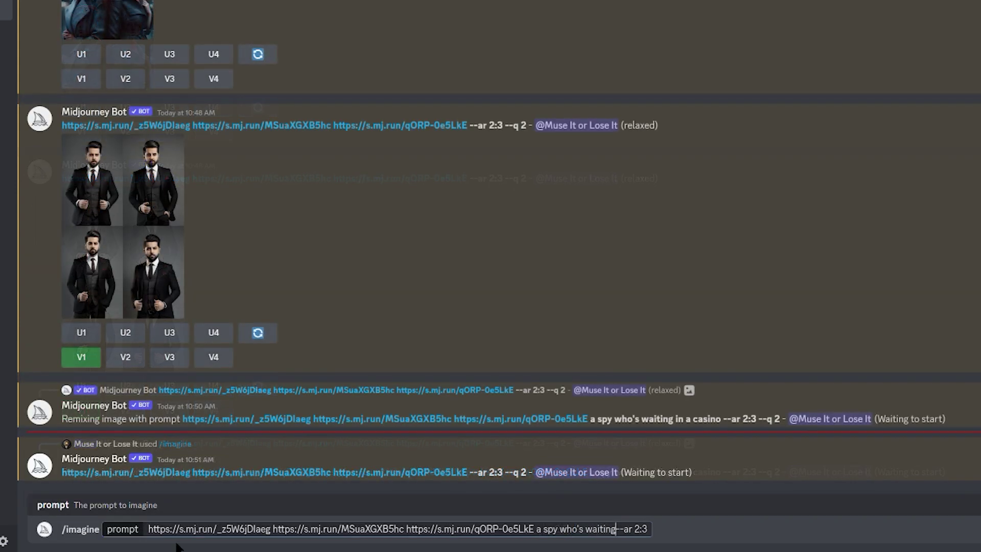
pyautogui.write('asin')
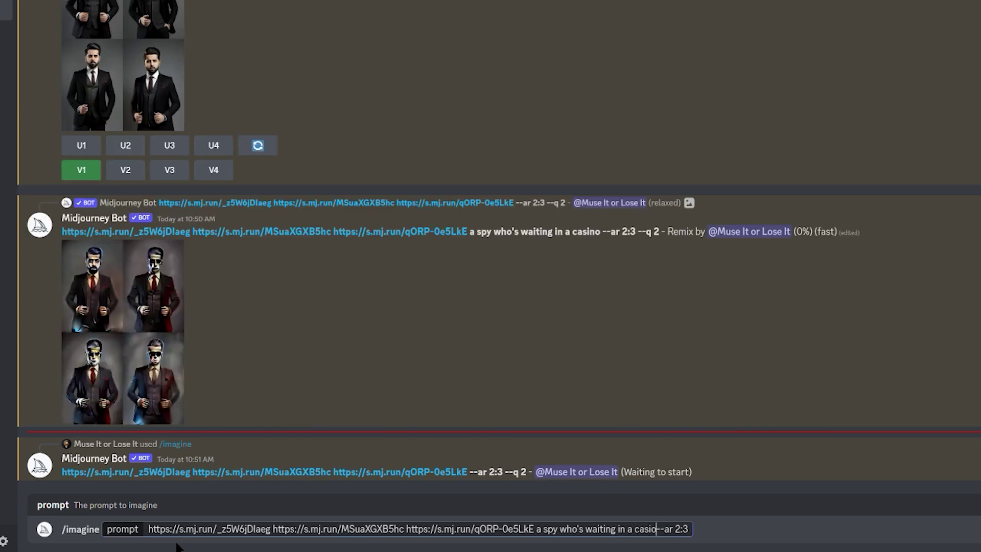
pyautogui.write('o')
# Step: Send the casino spy imagine prompt, then run /settings
pyautogui.press('Return')
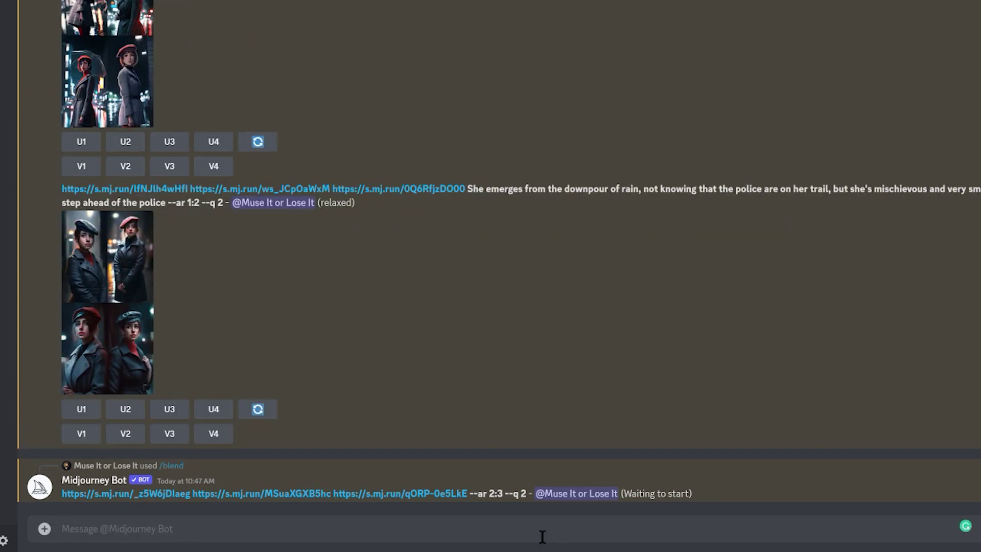
pyautogui.write('/settings')
pyautogui.press('Return')
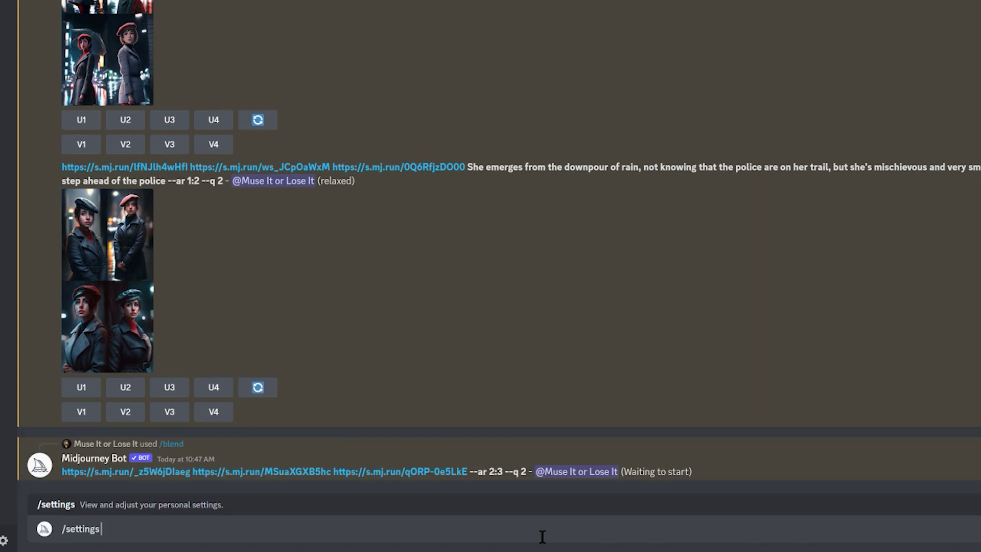
pyautogui.press('Return')
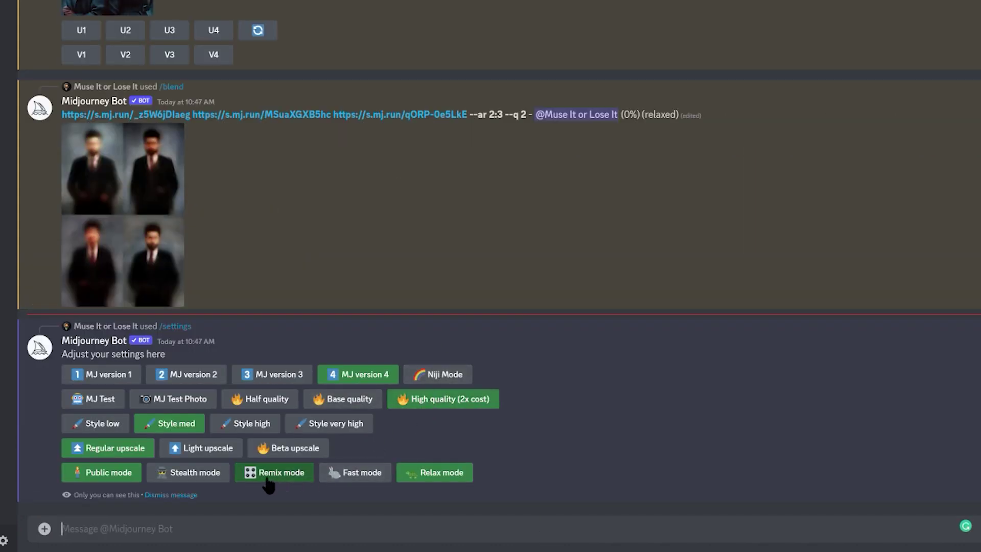
# Step: Request a V1 remix of the first blended portrait with 'a spy who's waiting' before --ar
pyautogui.click(168, 494)
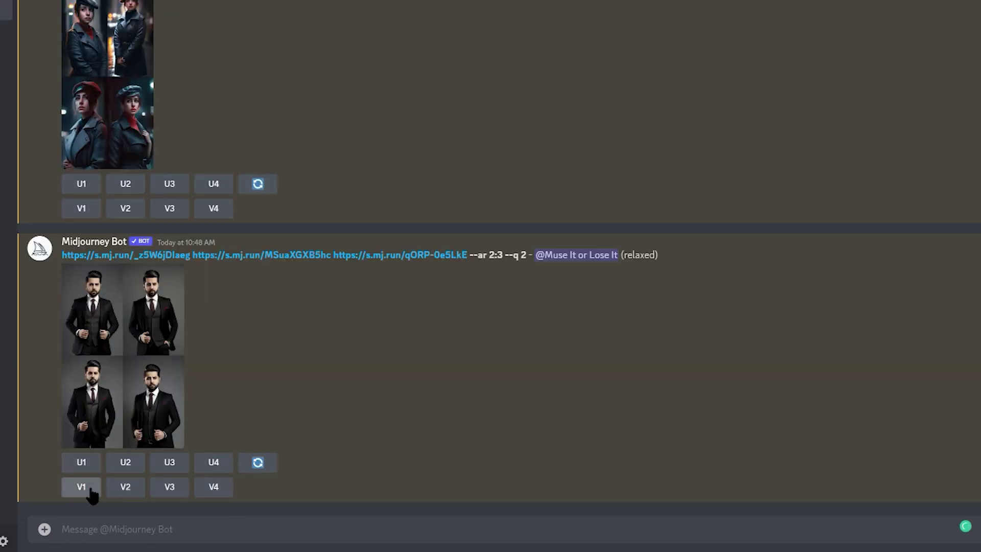
pyautogui.click(83, 486)
pyautogui.click(583, 253)
pyautogui.write("a spy who's waiting in a c--ar 2:3")
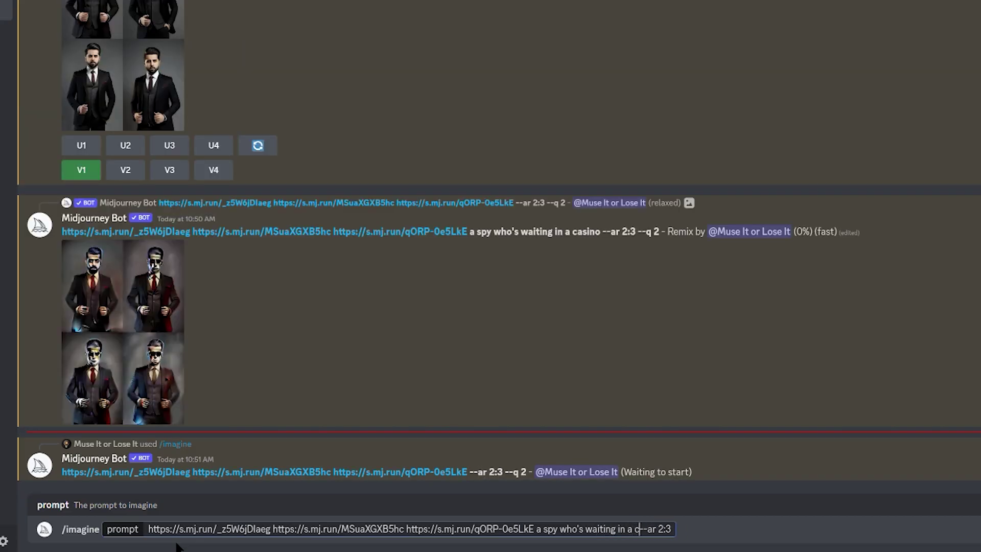
# Step: Add 'in a casino' after 'a spy who's waiting' in the imagine prompt, before --ar 2:3
pyautogui.write('no')
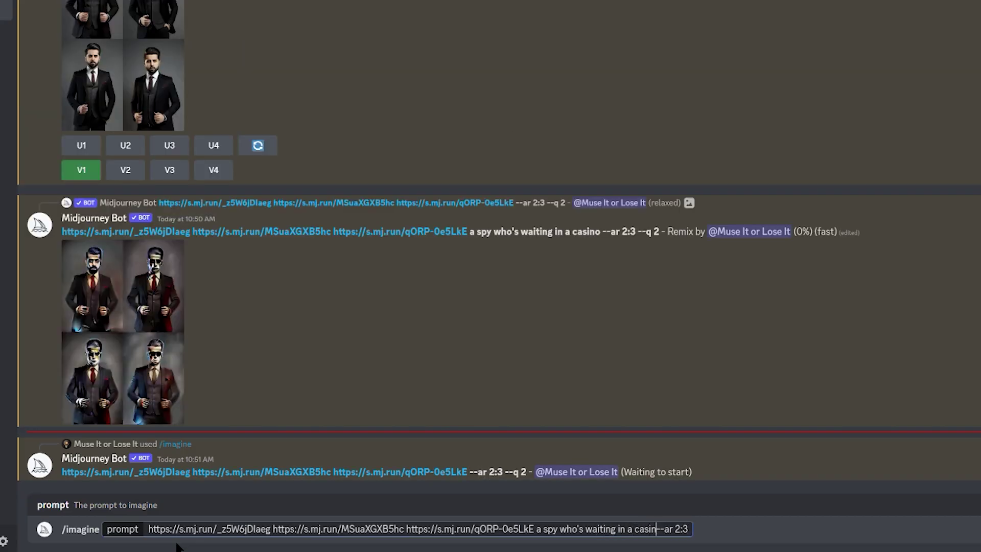